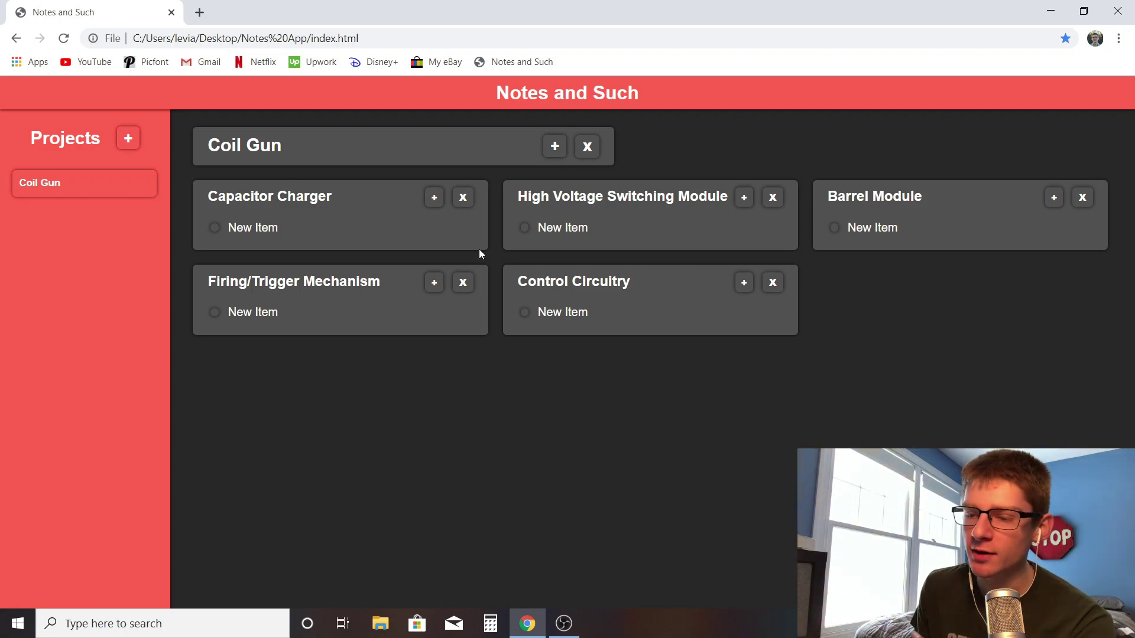
{"action": "left_click", "coordinate": [338, 154]}
{"action": "left_click", "coordinate": [326, 444]}
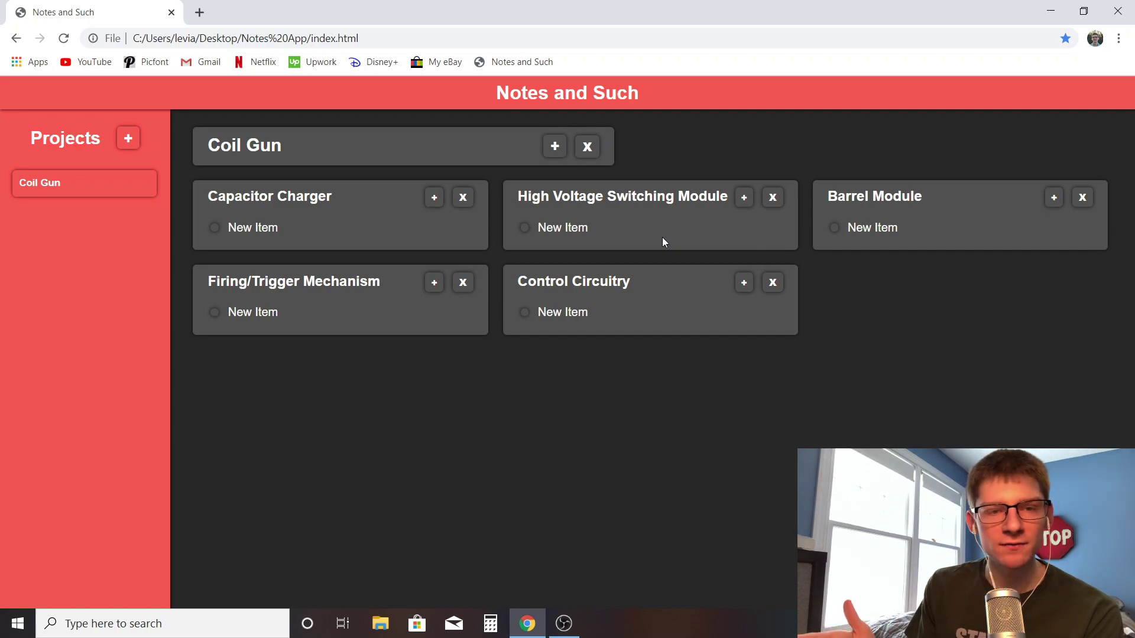
{"action": "double_click", "coordinate": [328, 196]}
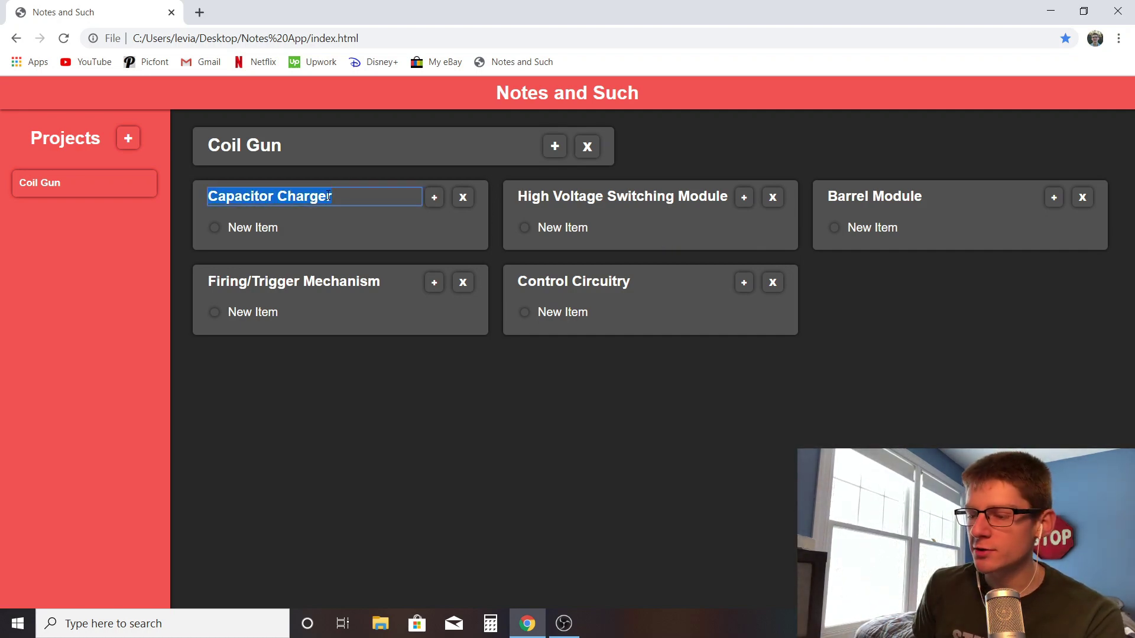
{"action": "double_click", "coordinate": [619, 195]}
{"action": "double_click", "coordinate": [882, 196]}
{"action": "double_click", "coordinate": [254, 276]}
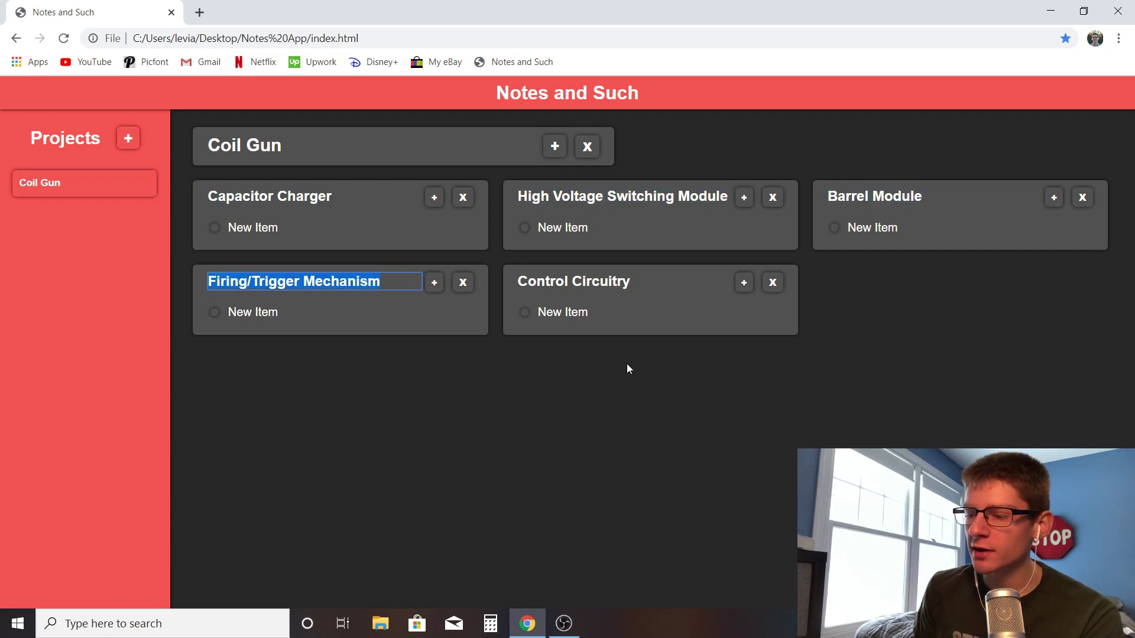
{"action": "double_click", "coordinate": [600, 283]}
{"action": "left_click", "coordinate": [598, 409]}
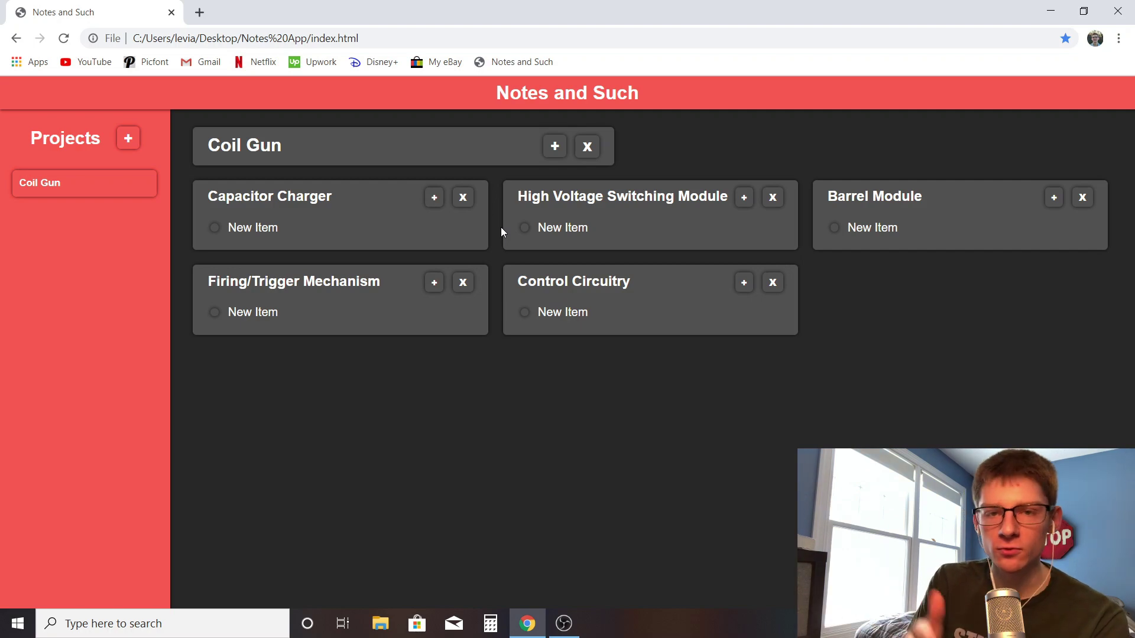
Enter DC/DC Boost Converter, Variable Input/Output Voltage and Microcontroller Controlled Switching as Capacitor Charger items.
{"action": "left_click", "coordinate": [357, 224]}
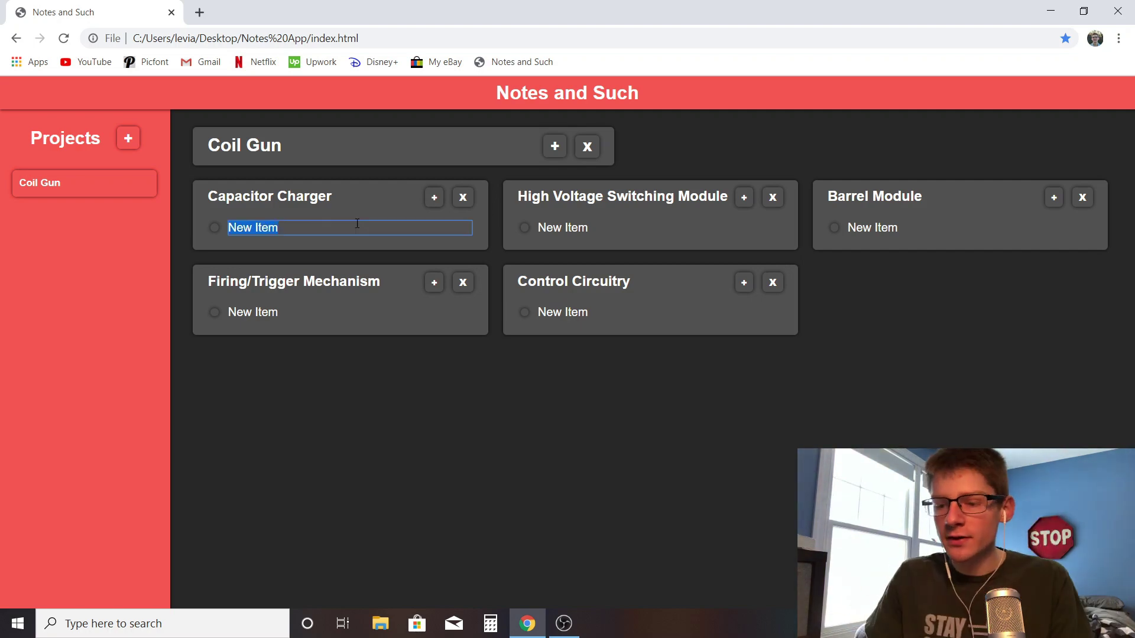
{"action": "type", "text": "DC/DC Boost Converter"}
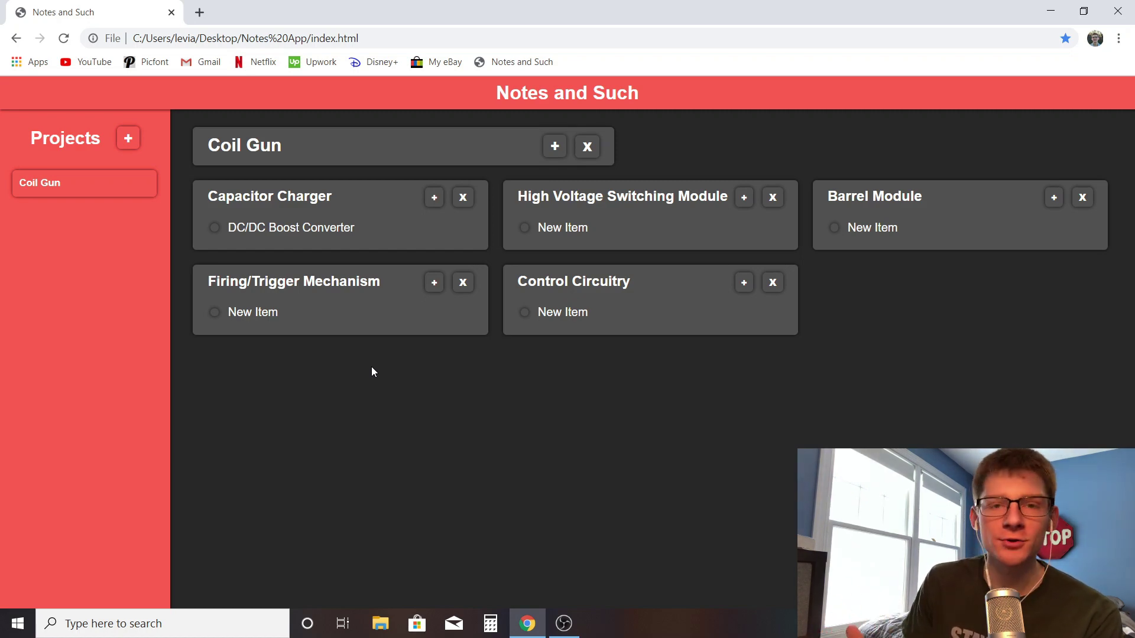
{"action": "left_click", "coordinate": [434, 197]}
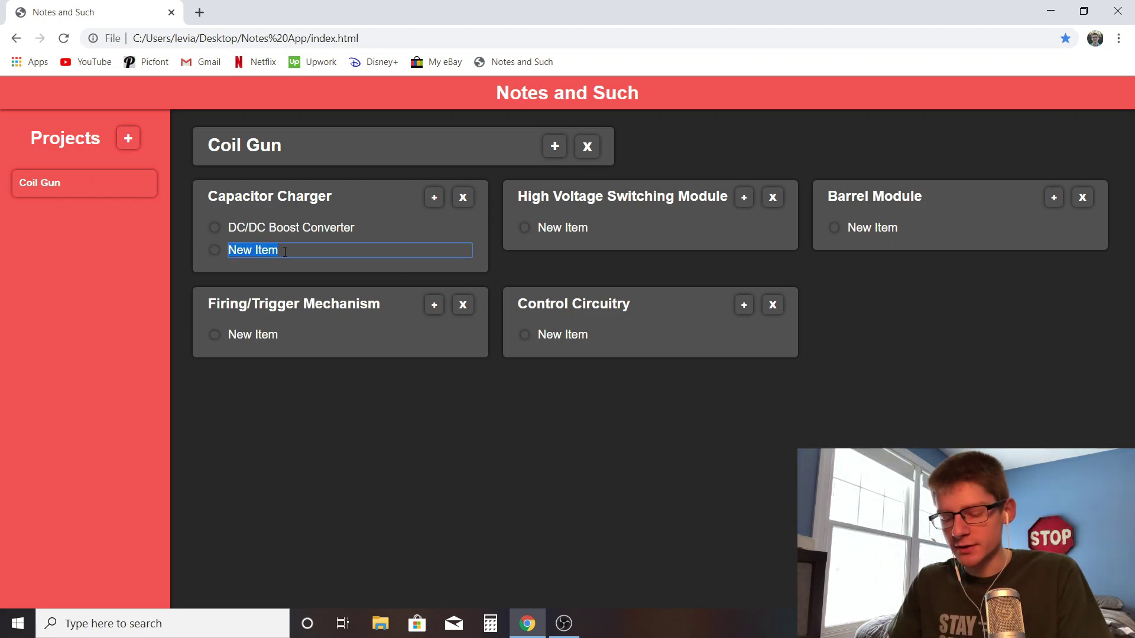
{"action": "type", "text": "Variable"}
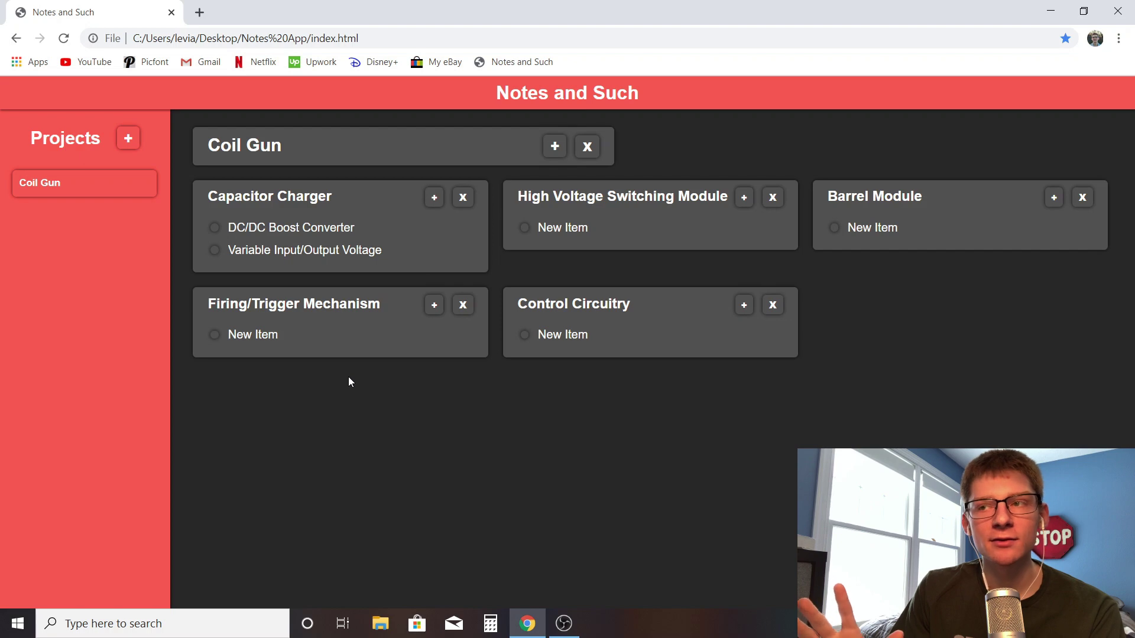
{"action": "left_click", "coordinate": [434, 197]}
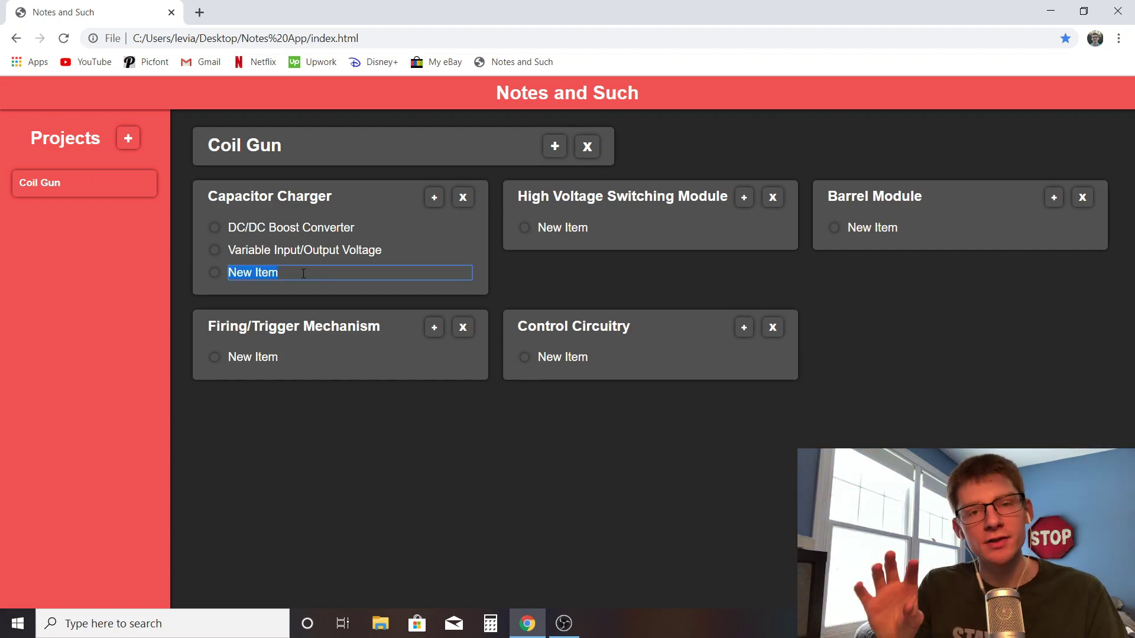
{"action": "type", "text": "Microcontroller Controlled Switching"}
{"action": "key", "text": "Return"}
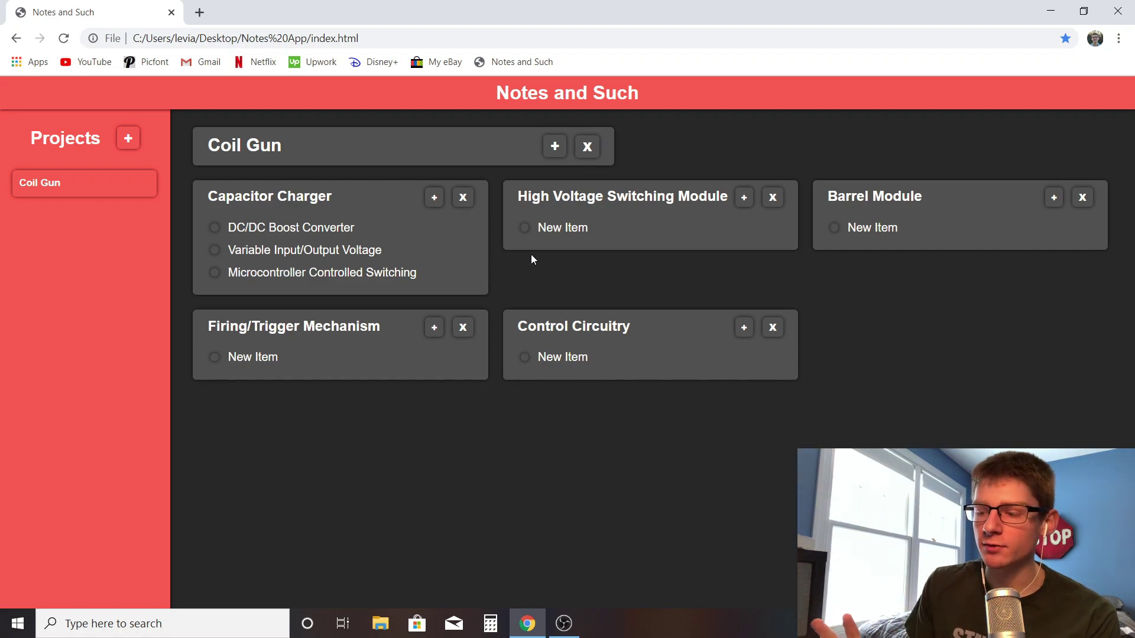
{"action": "left_click_drag", "start_coordinate": [502, 299], "coordinate": [871, 396]}
{"action": "left_click", "coordinate": [871, 396]}
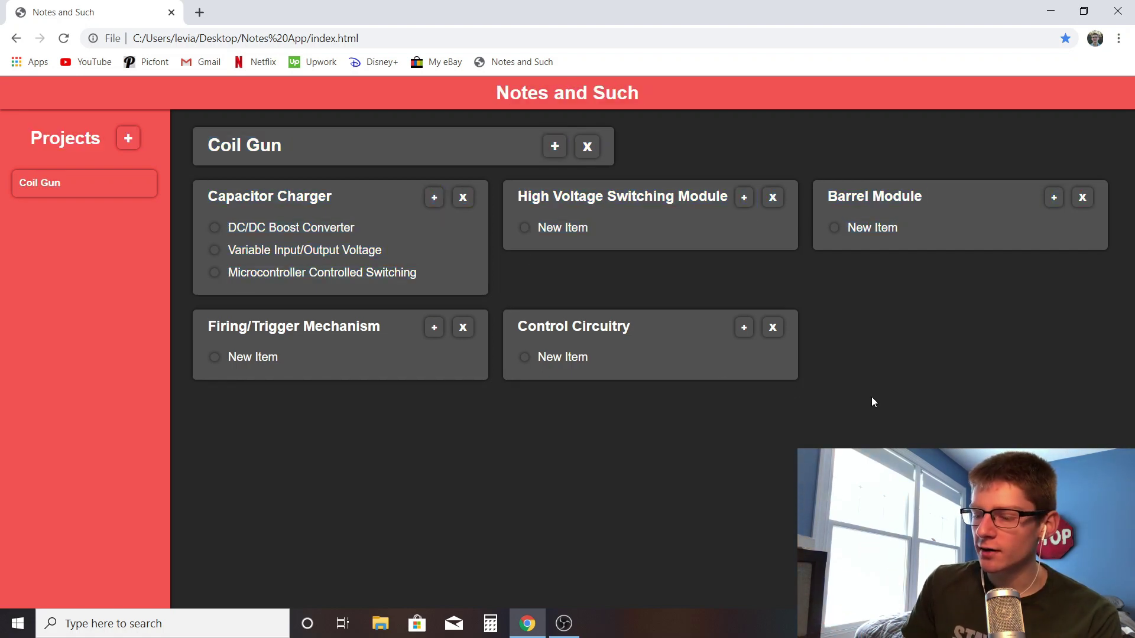
Fill the High Voltage Switching Module with 5 x IRF3205 MOSFETS, Transistor Logic Drive Circuitry and Sensor Control Inputs.
{"action": "left_click", "coordinate": [685, 247]}
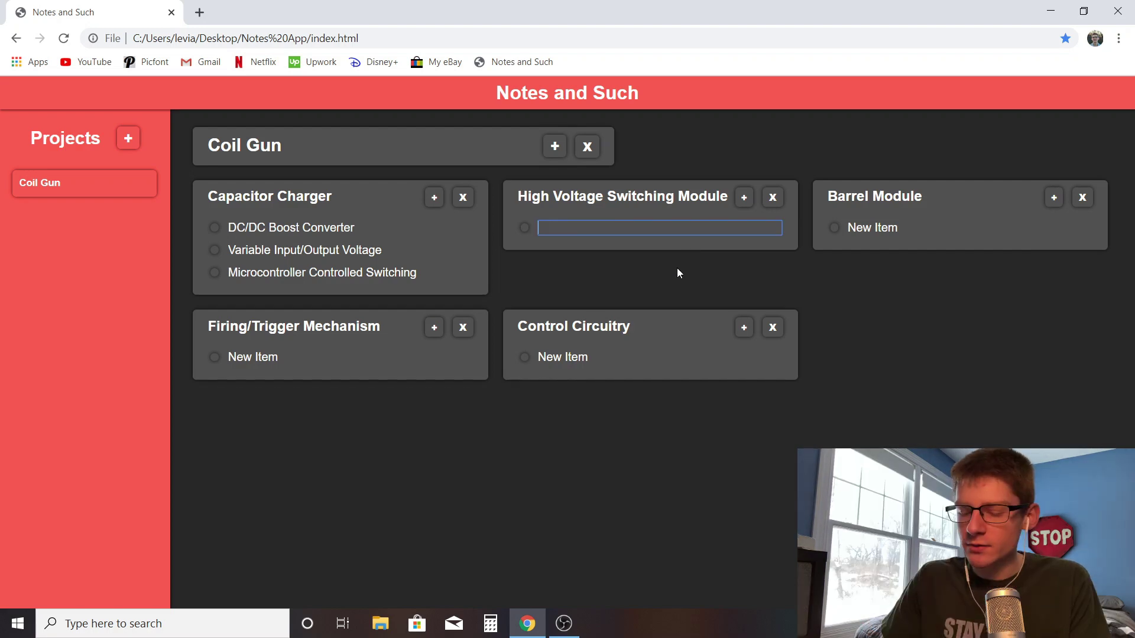
{"action": "type", "text": "5 * "}
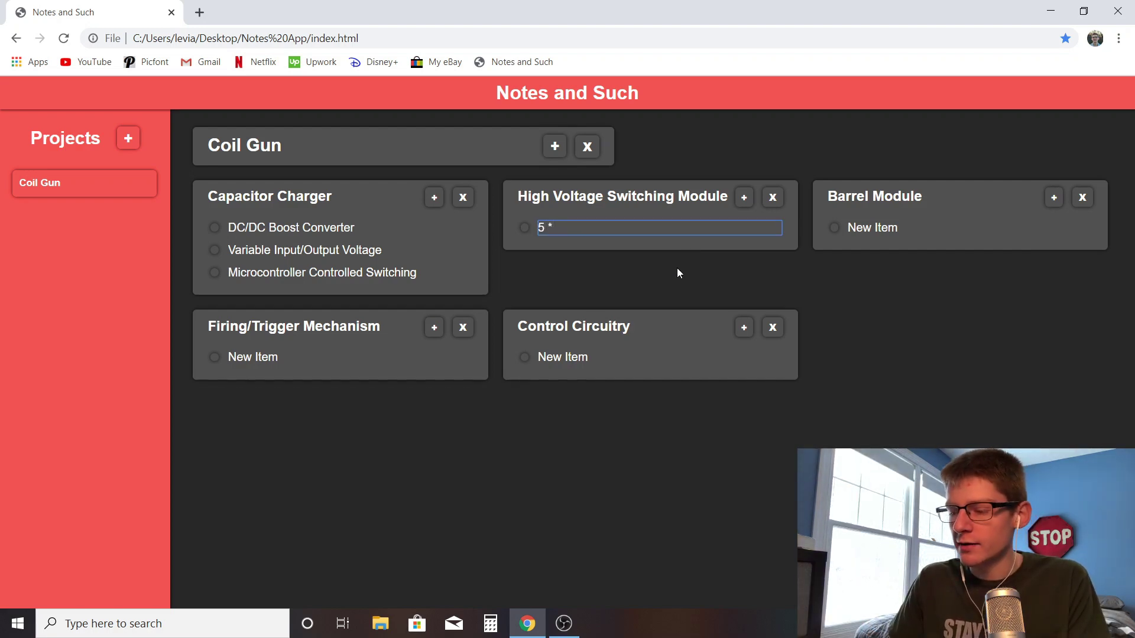
{"action": "type", "text": "IRF3205 "}
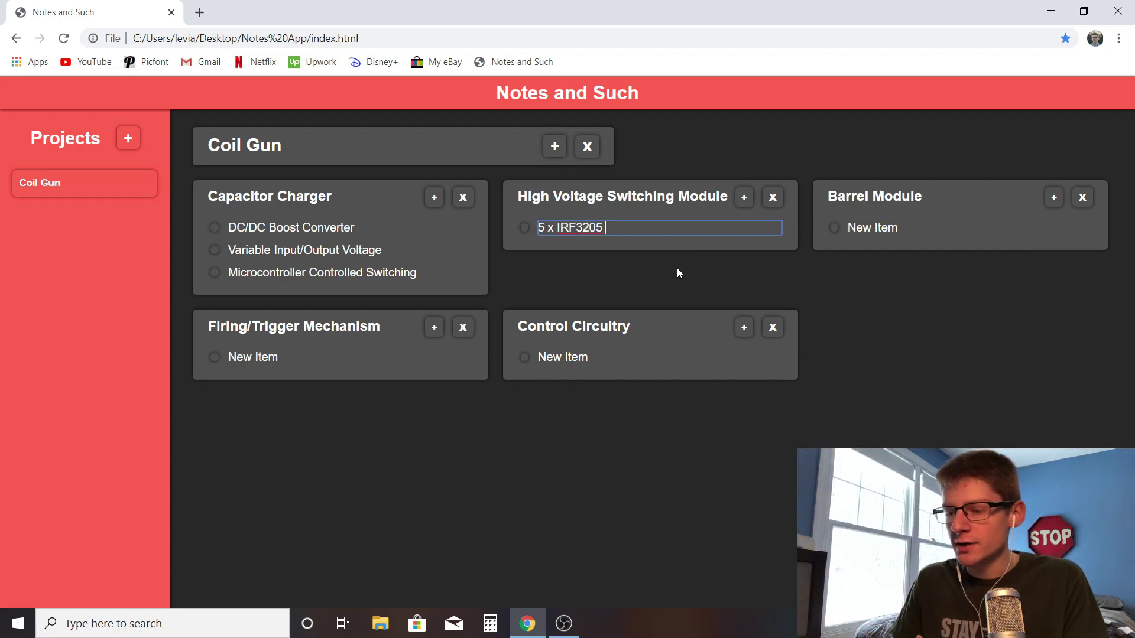
{"action": "type", "text": "MOSFETS"}
{"action": "key", "text": "Return"}
{"action": "type", "text": "Transistor logic"}
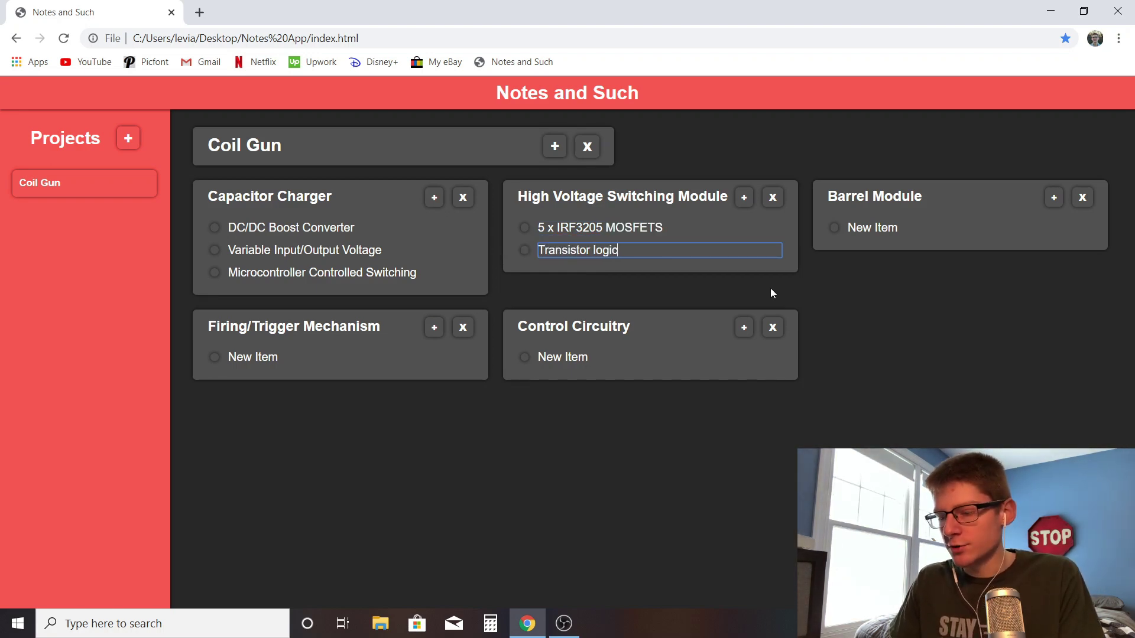
{"action": "type", "text": " Drive Circuitry"}
{"action": "left_click", "coordinate": [598, 250]}
{"action": "key", "text": "BackSpace"}
{"action": "type", "text": "L"}
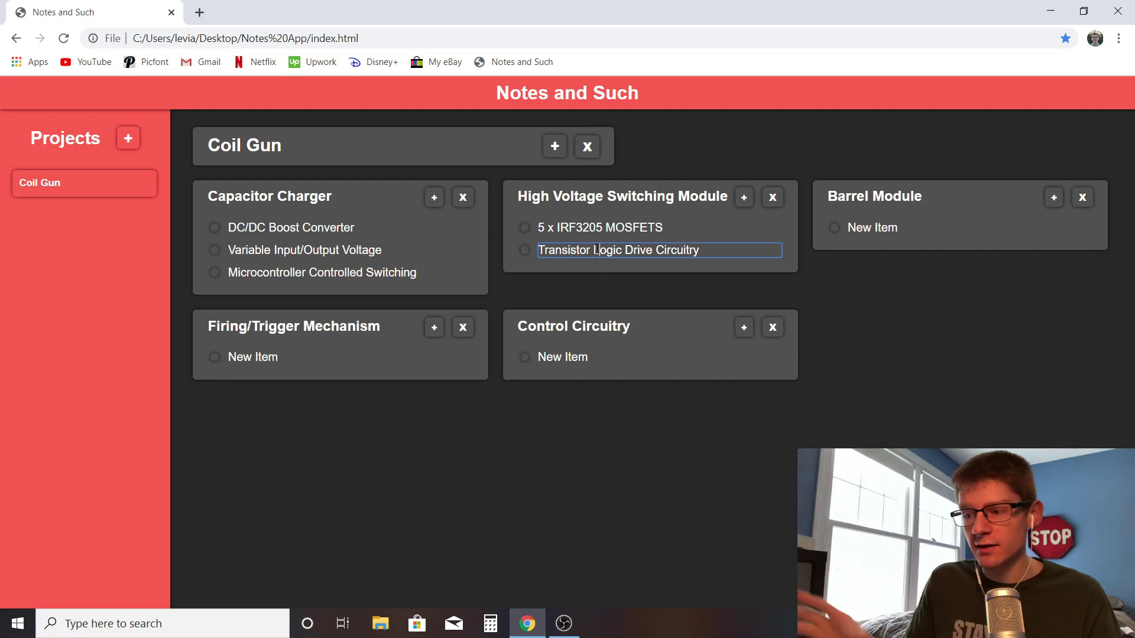
{"action": "key", "text": "Return"}
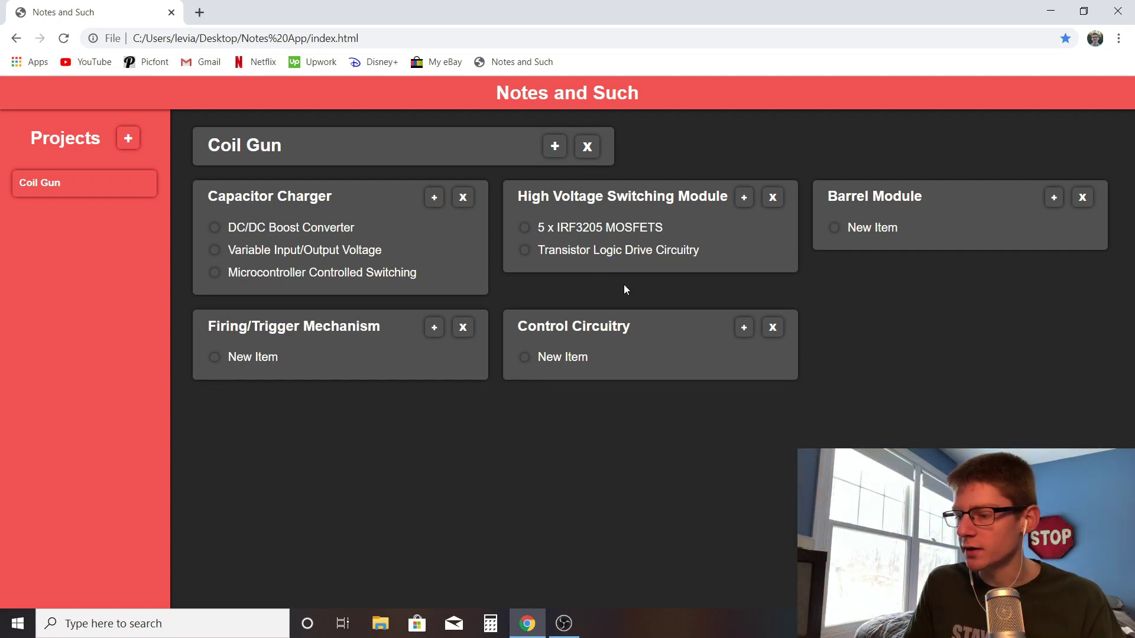
{"action": "key", "text": "Return"}
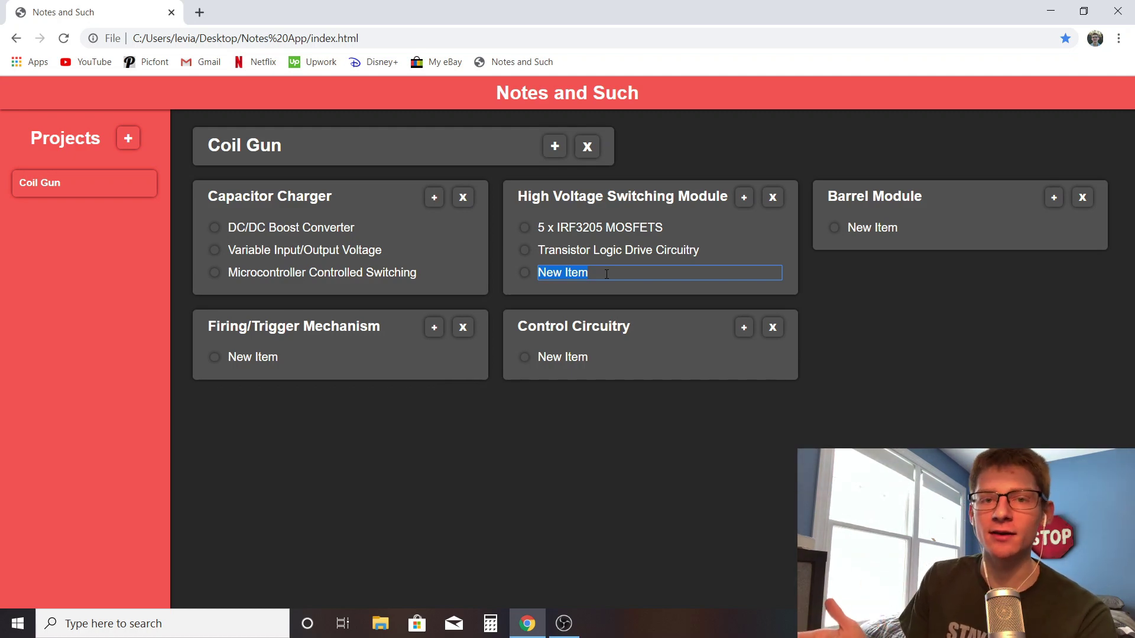
{"action": "type", "text": "Sensor Control Inputs"}
{"action": "left_click", "coordinate": [856, 286]}
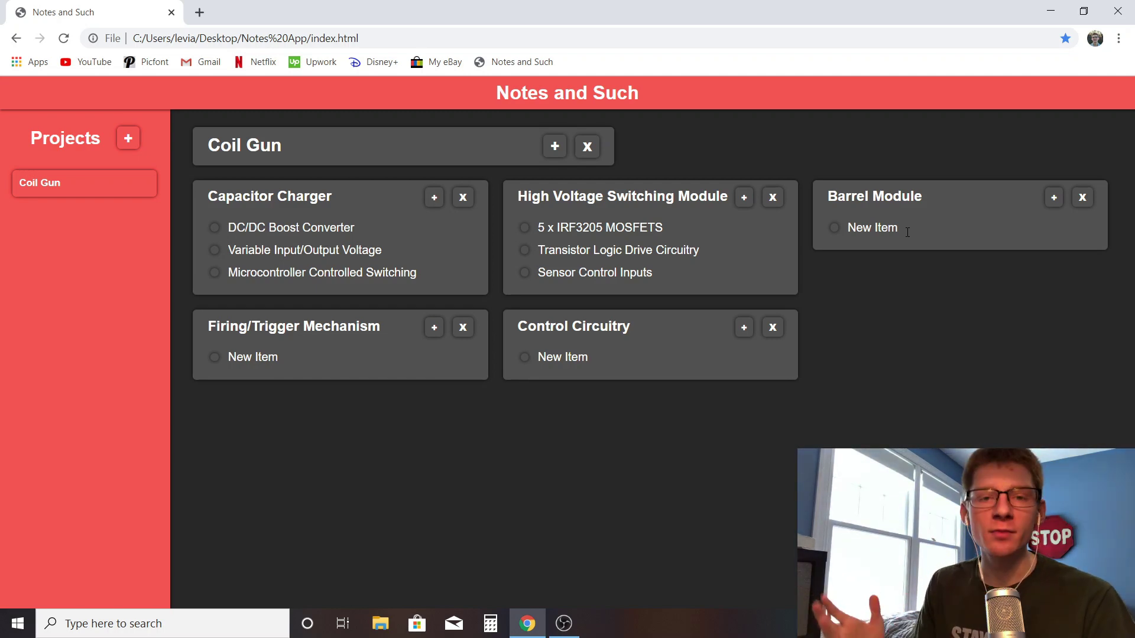
Enter Air Core Solenoid Around Barrel and Capacitor Bank as the Barrel Module's first two items.
{"action": "left_click", "coordinate": [907, 232]}
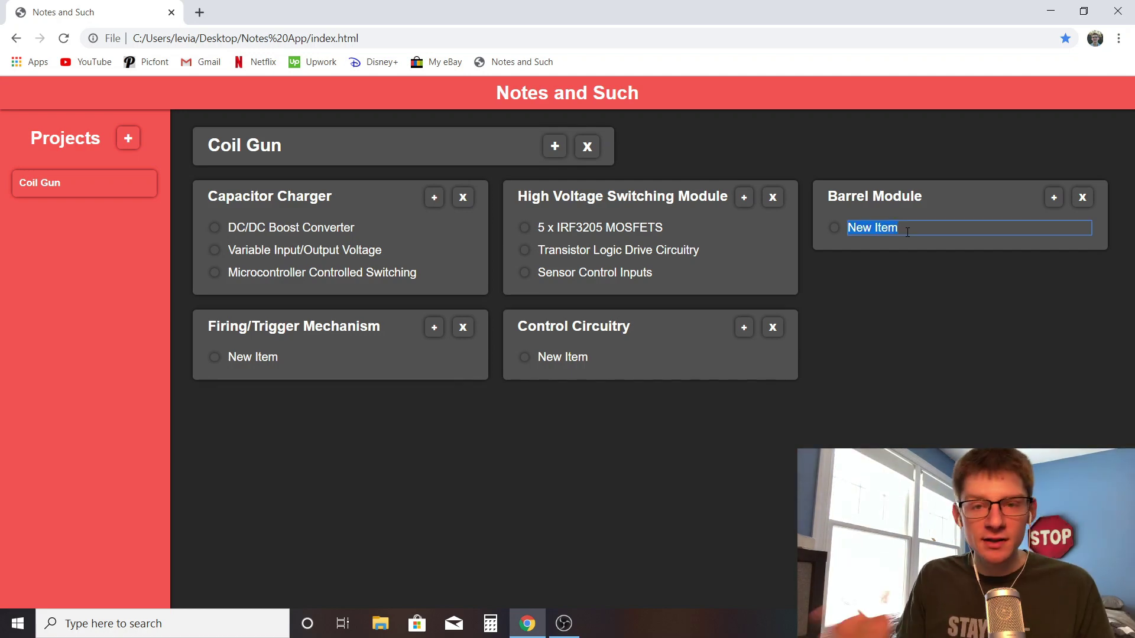
{"action": "type", "text": "Air Core Solenoid Around Barrel"}
{"action": "key", "text": "Return"}
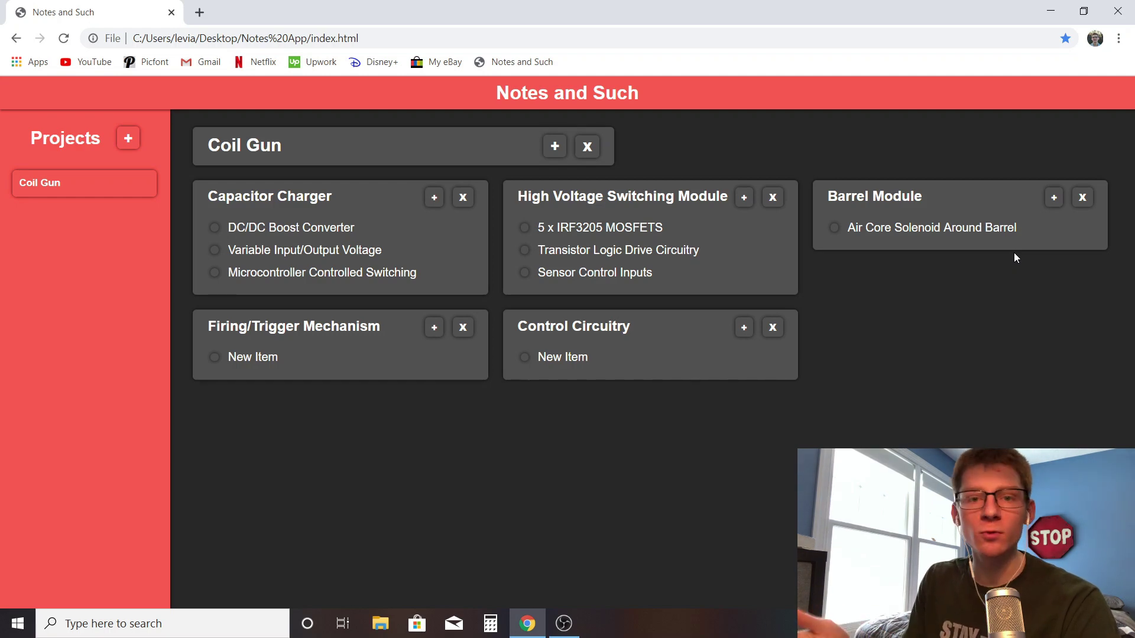
{"action": "left_click", "coordinate": [1053, 205]}
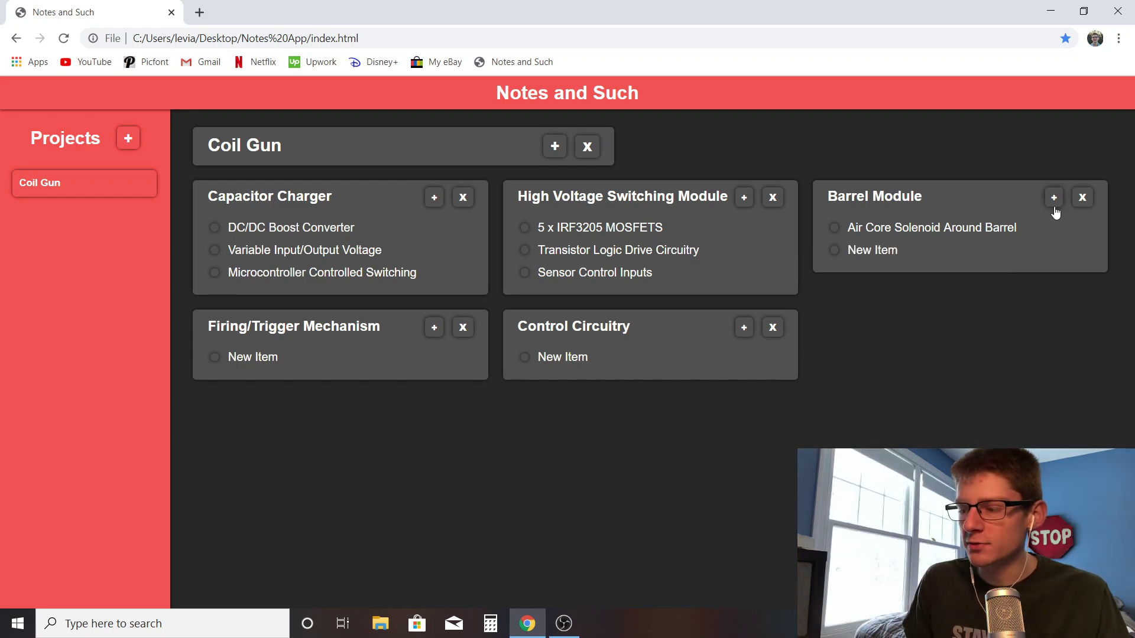
{"action": "left_click", "coordinate": [923, 251]}
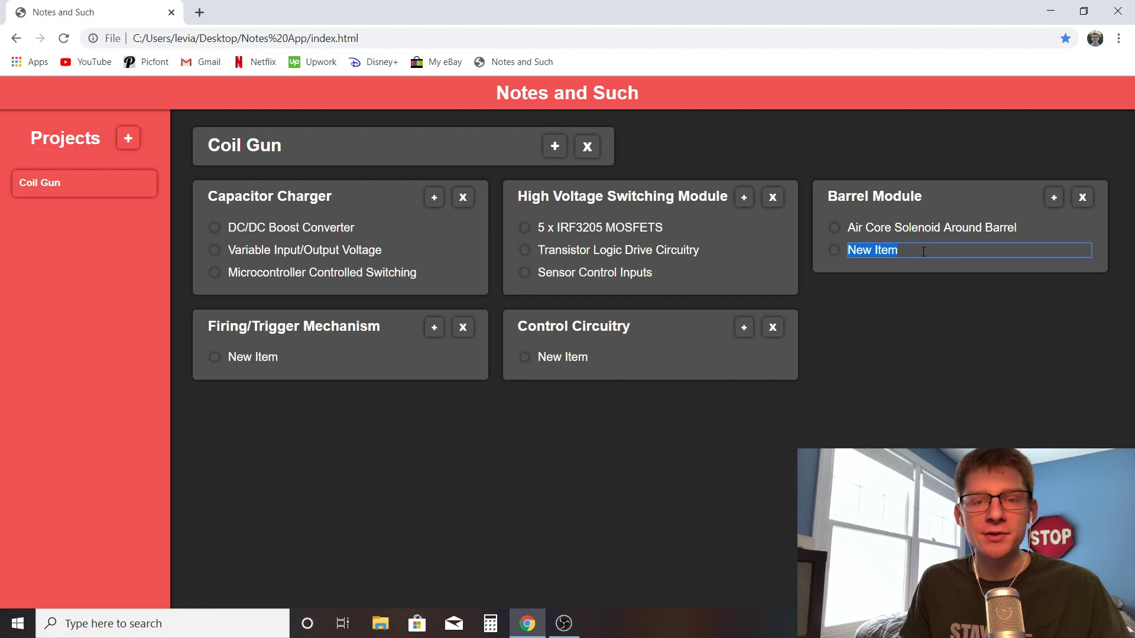
{"action": "type", "text": "Capacitor Bank"}
{"action": "key", "text": "Return"}
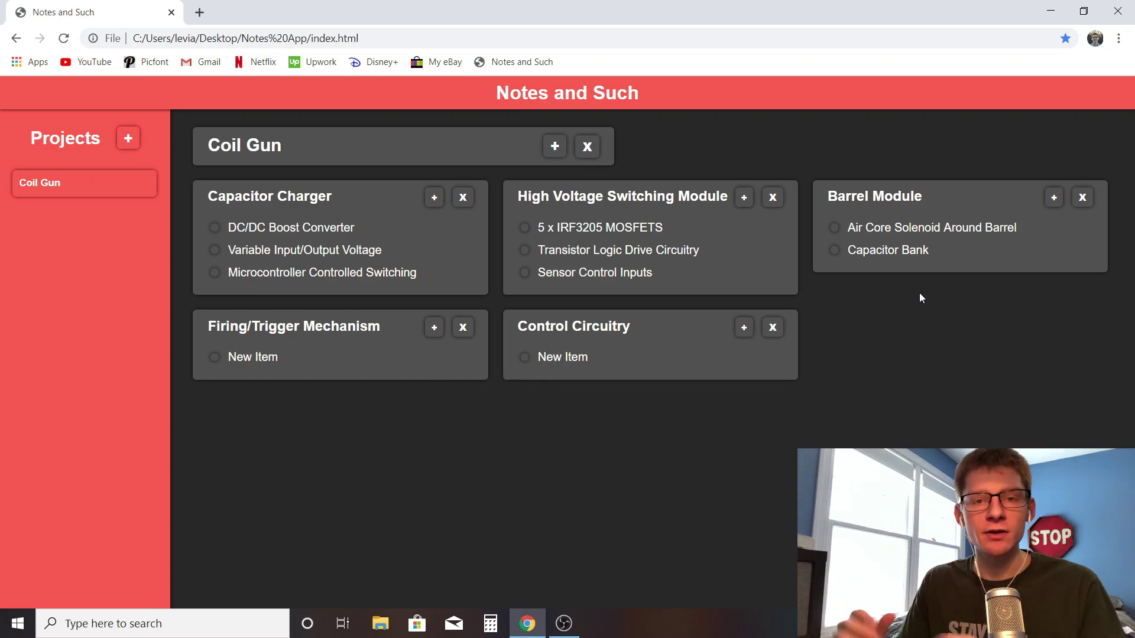
Add a new Barrel Module item reading 'Photoelectric Switch Control'.
{"action": "left_click", "coordinate": [1053, 197]}
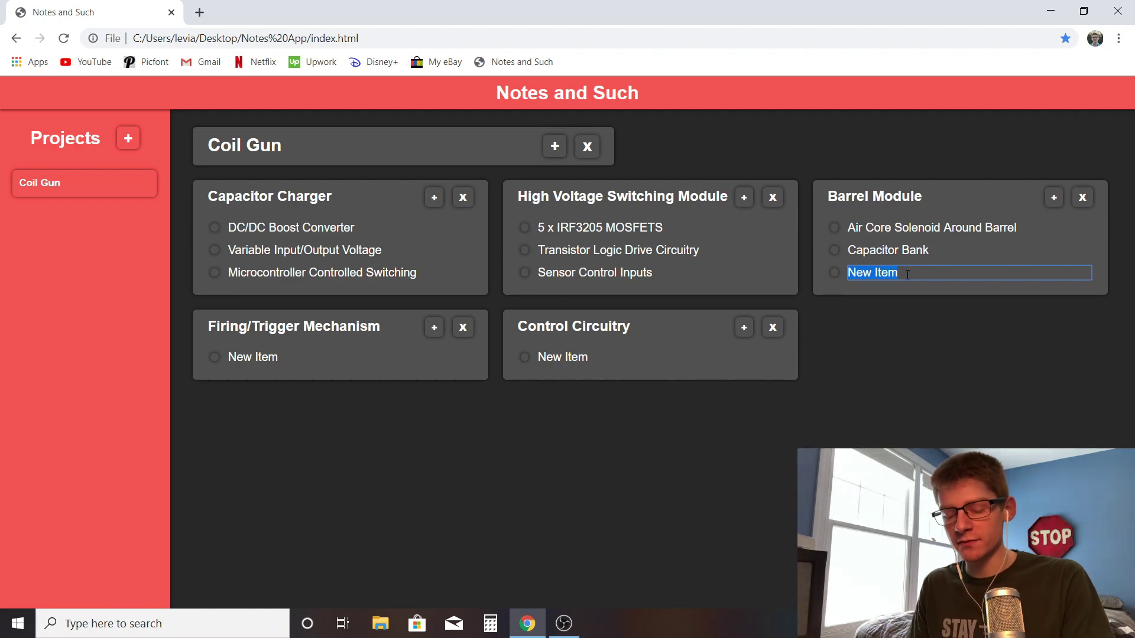
{"action": "type", "text": "P"}
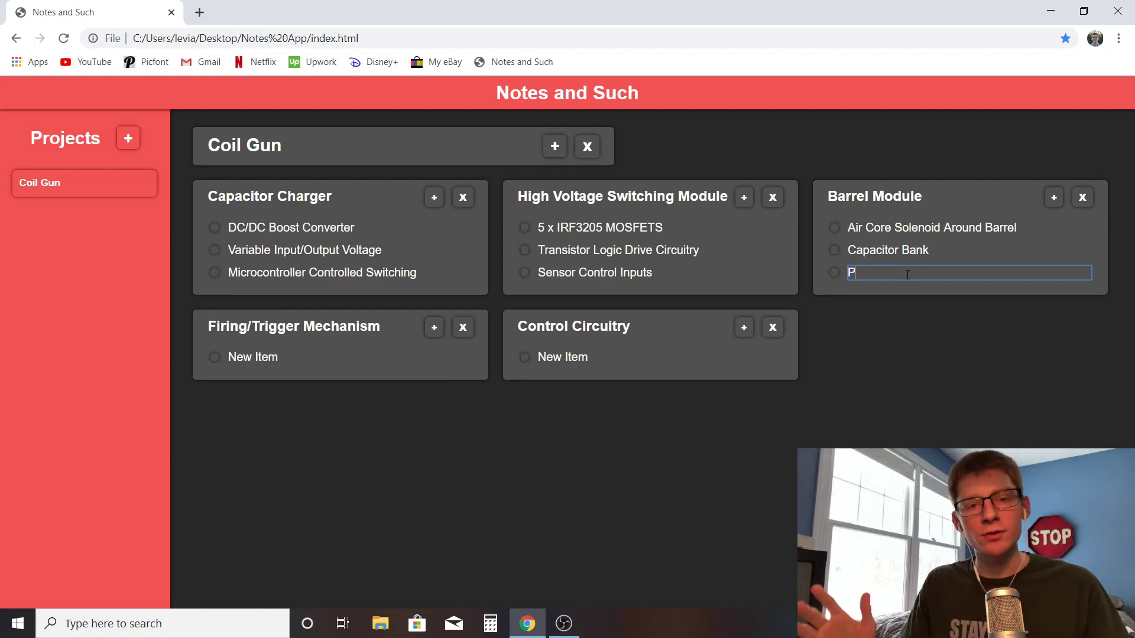
{"action": "type", "text": "hotoelectric Switch Control"}
{"action": "key", "text": "Return"}
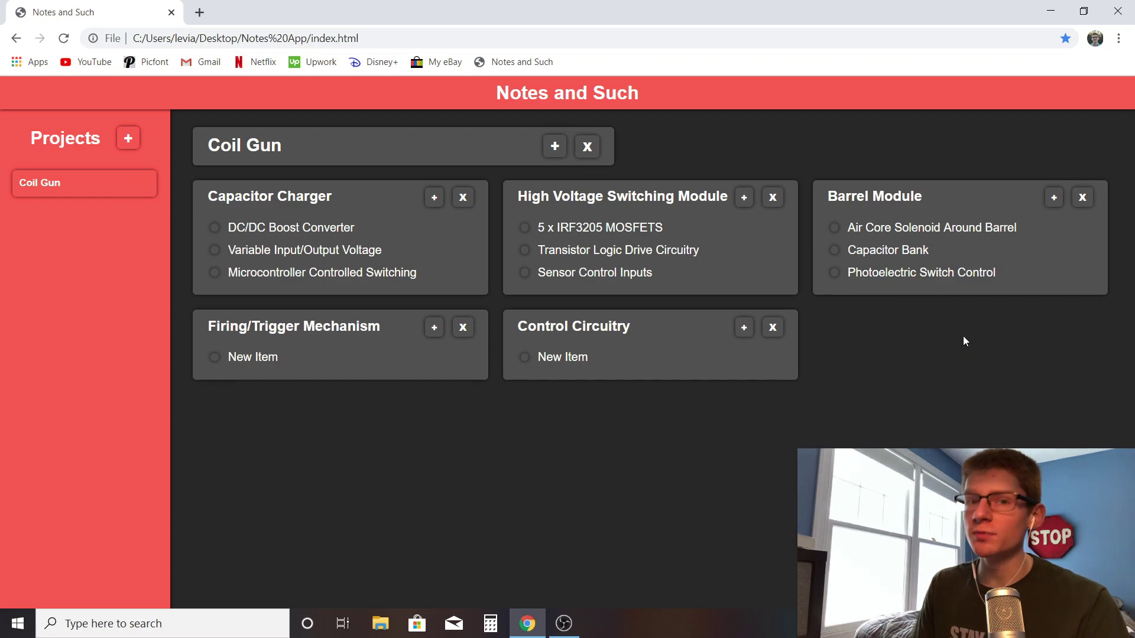
Add 'Sensor Data Interpretation' as a new entry at the end of the Barrel Module list.
{"action": "left_click", "coordinate": [906, 292]}
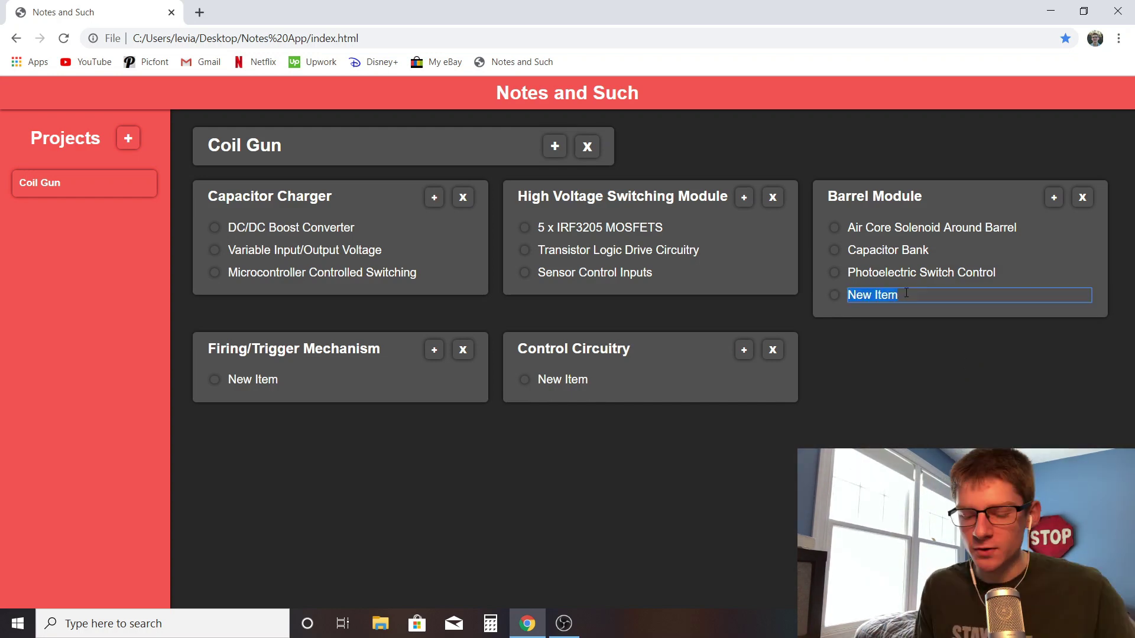
{"action": "type", "text": "S"}
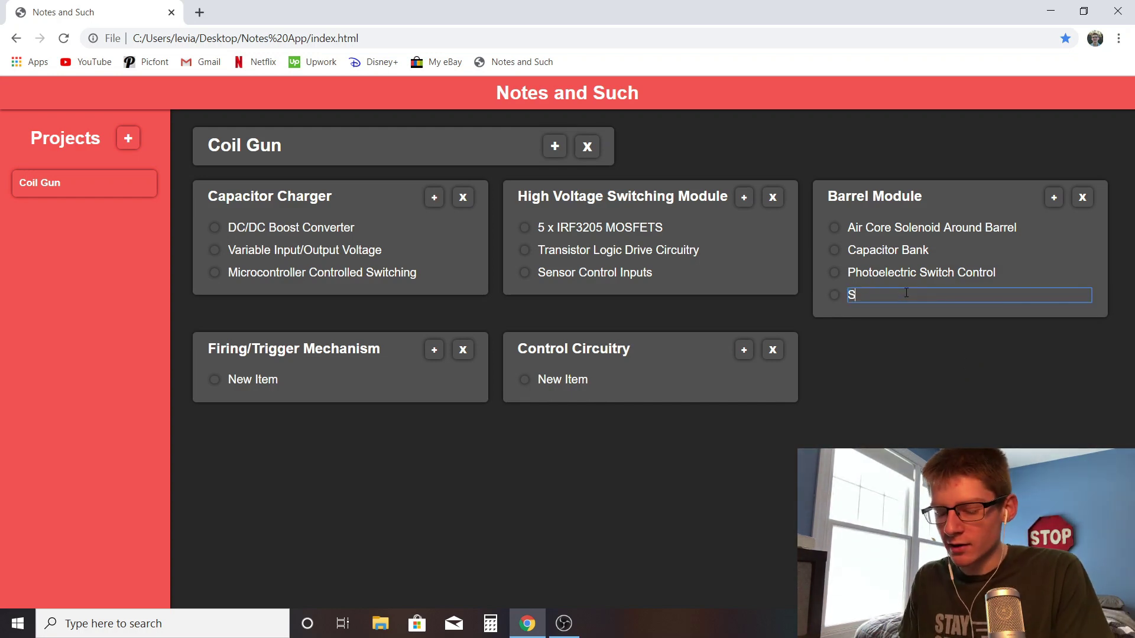
{"action": "type", "text": "ensore "}
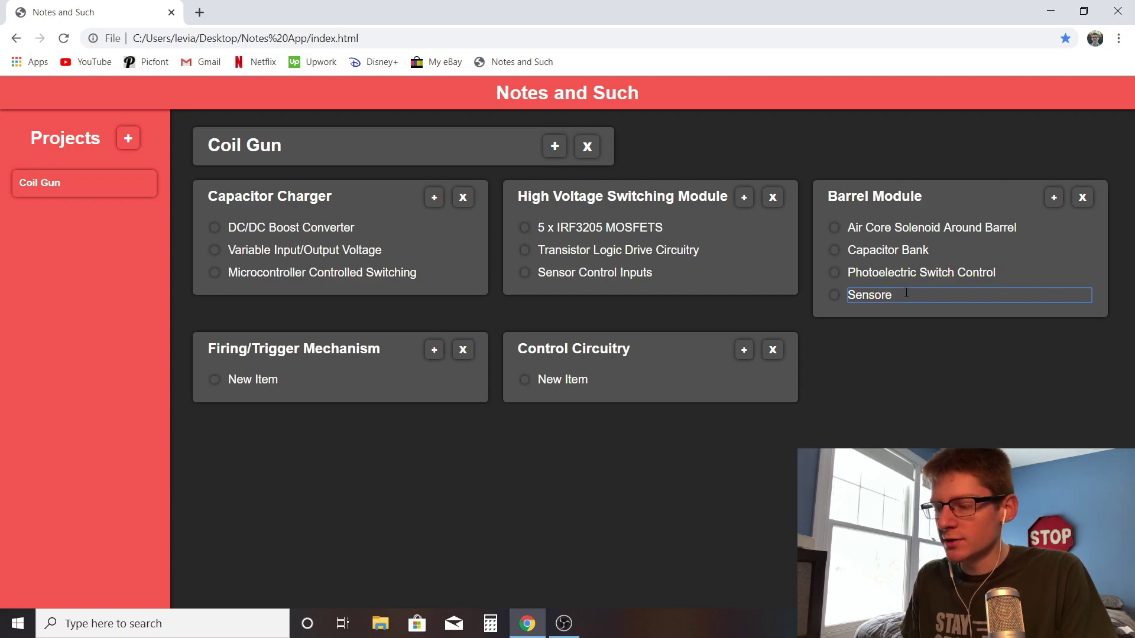
{"action": "key", "text": "BackSpace"}
{"action": "key", "text": "BackSpace"}
{"action": "type", "text": " Data "}
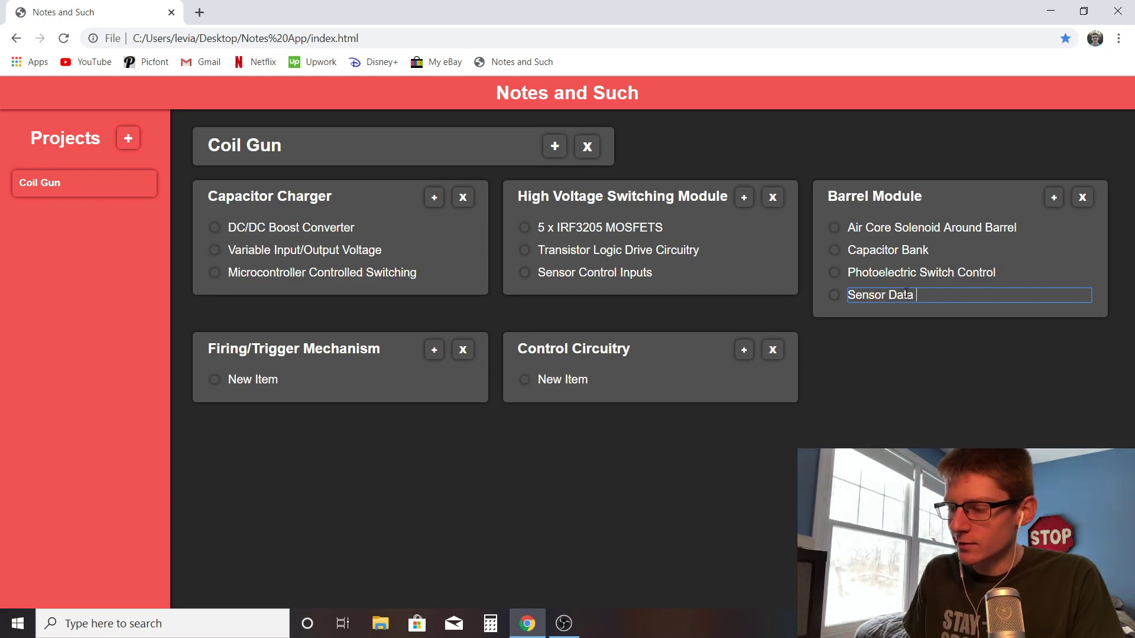
{"action": "type", "text": "Interpretation"}
{"action": "key", "text": "Return"}
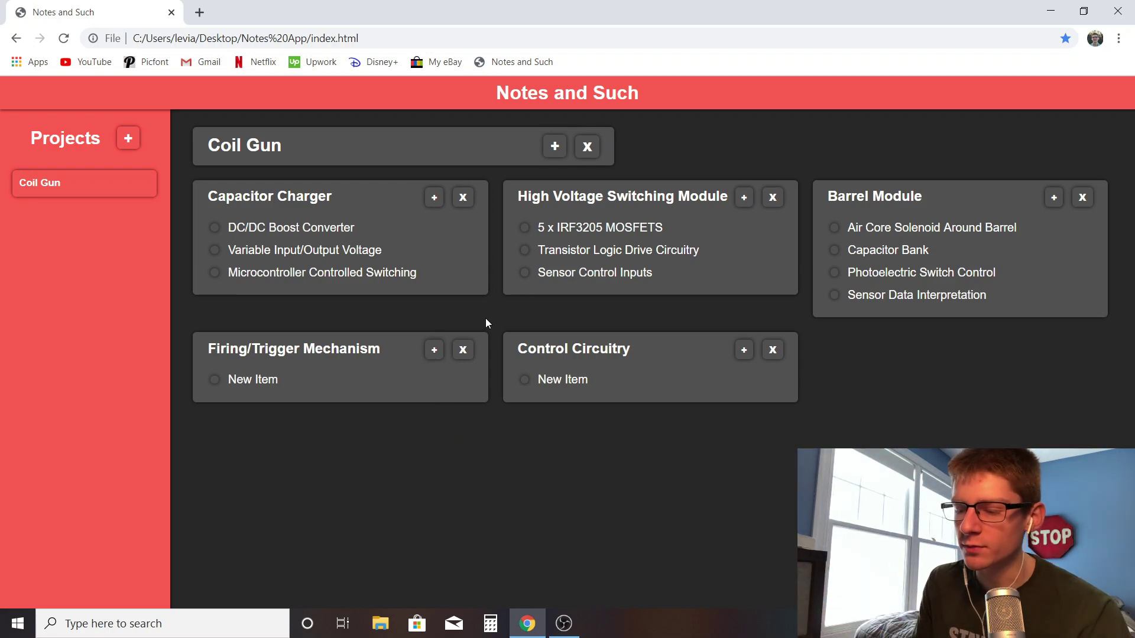
Enter Trigger Mechanism with Electric Switch, Spring-Fed Magazine and Solenoid Projectile Firer under Firing/Trigger Mechanism.
{"action": "left_click", "coordinate": [434, 349]}
{"action": "type", "text": "T"}
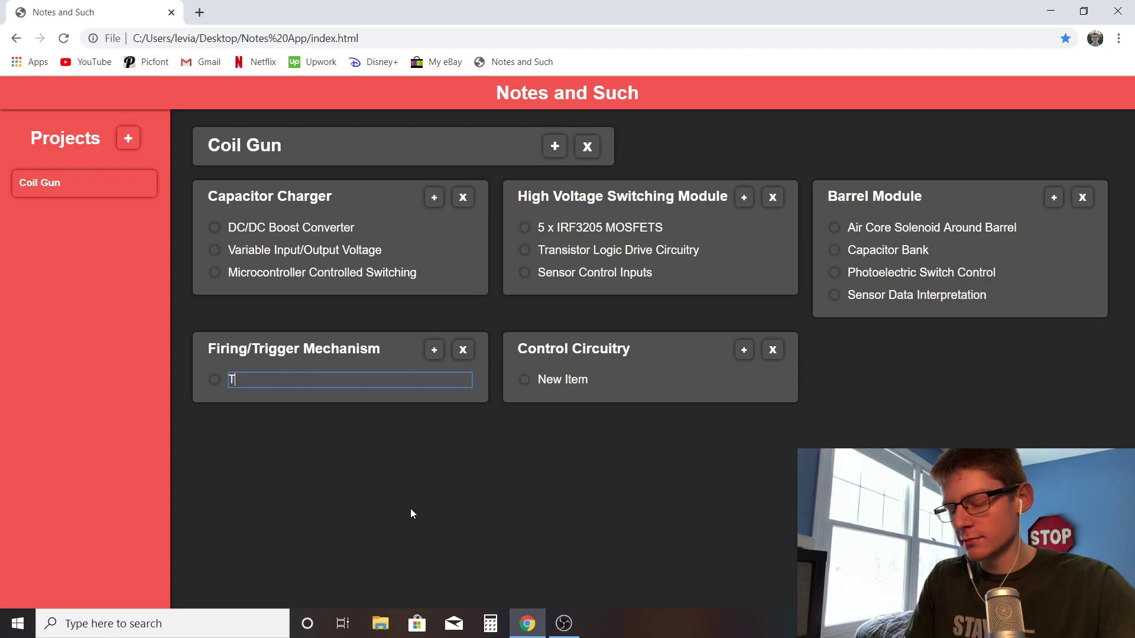
{"action": "type", "text": "rigger"}
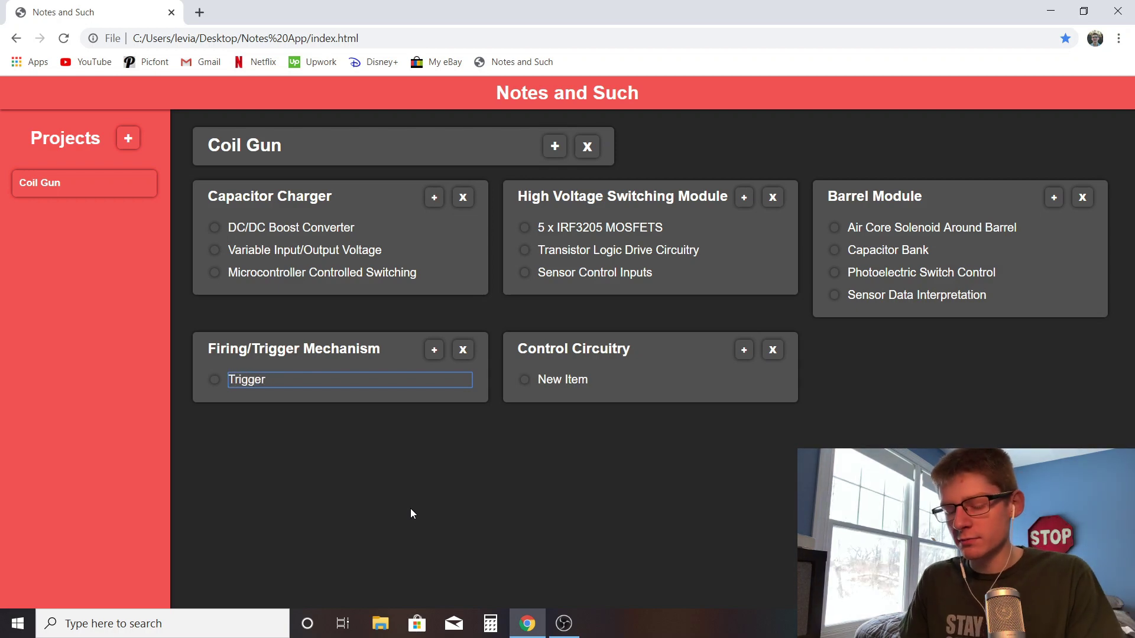
{"action": "left_click", "coordinate": [364, 388]}
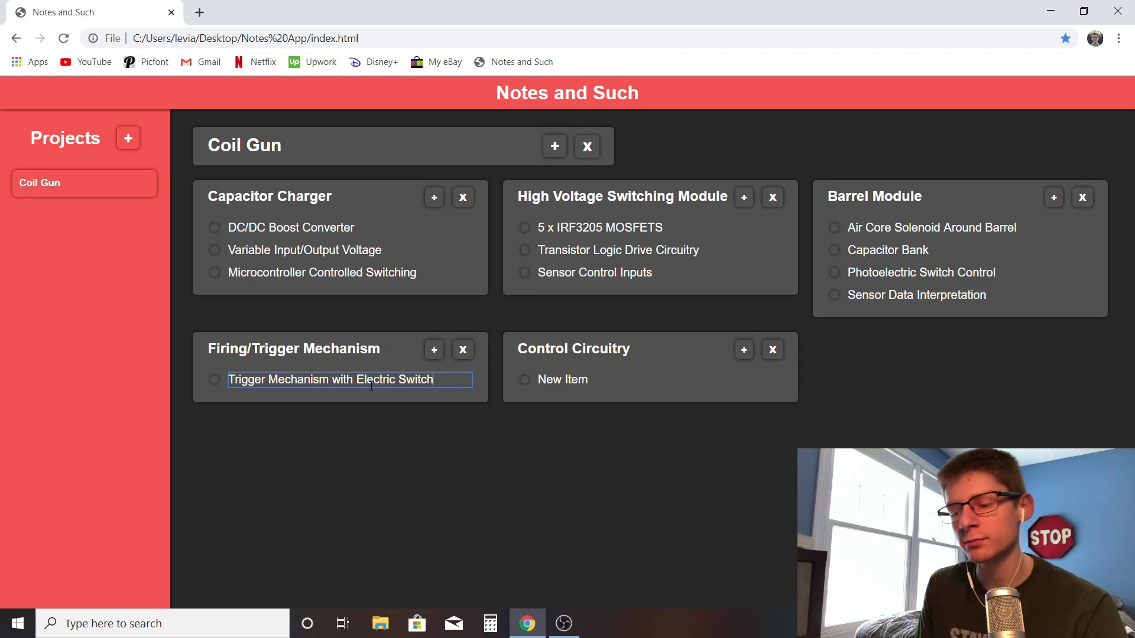
{"action": "key", "text": "Return"}
{"action": "type", "text": "Maga"}
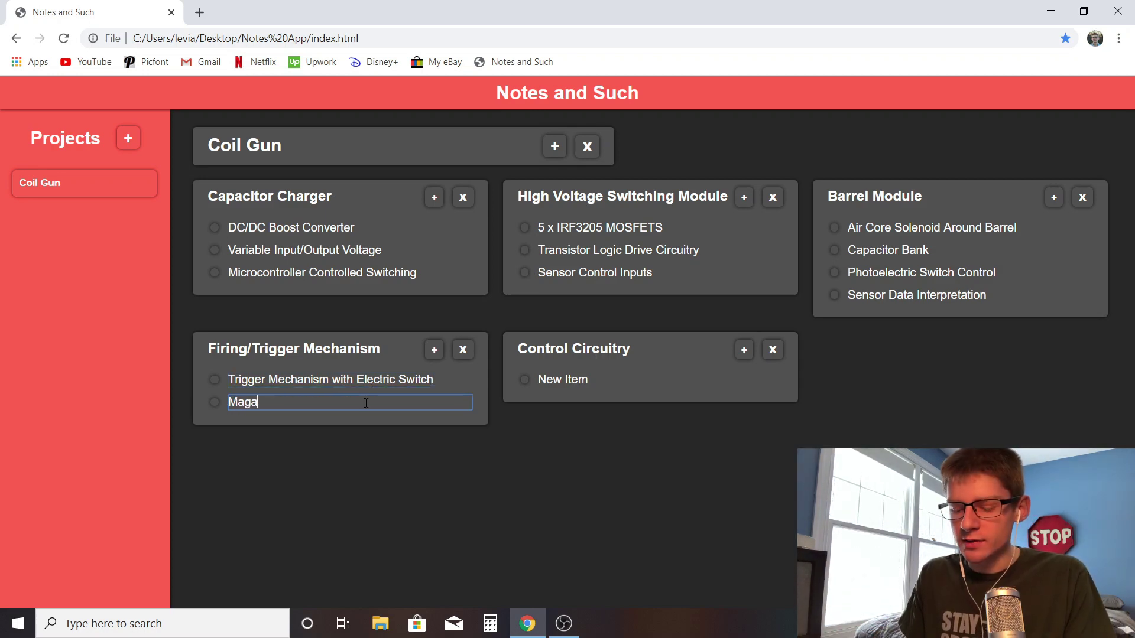
{"action": "type", "text": "zine"}
{"action": "key", "text": "Home"}
{"action": "type", "text": "Spring-Fed"}
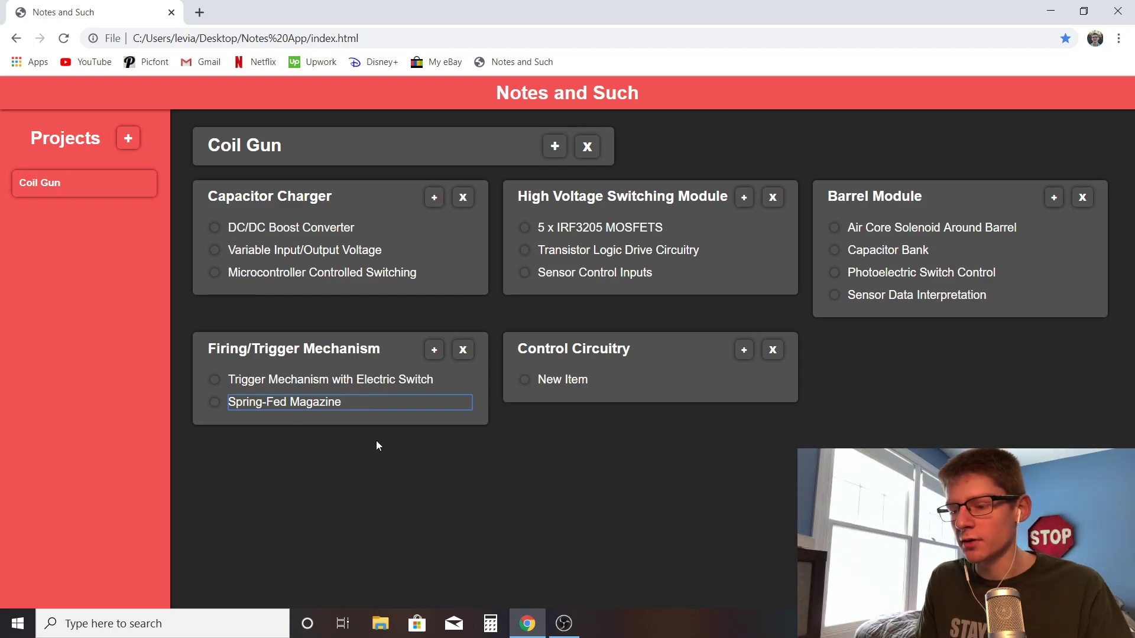
{"action": "key", "text": "Return"}
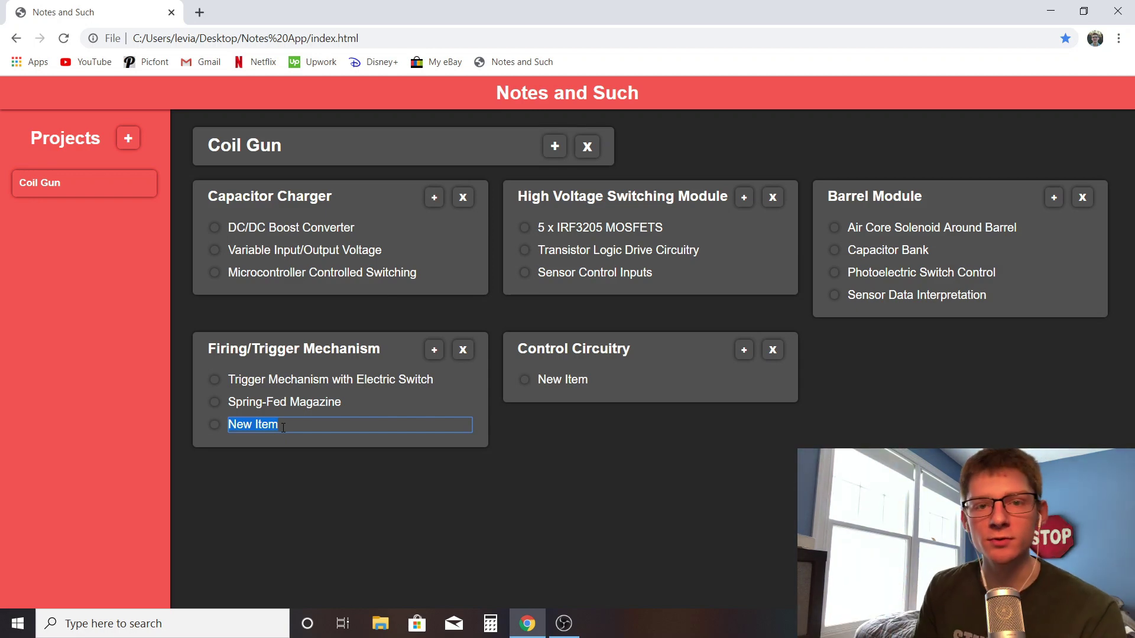
{"action": "type", "text": "Solenoid "}
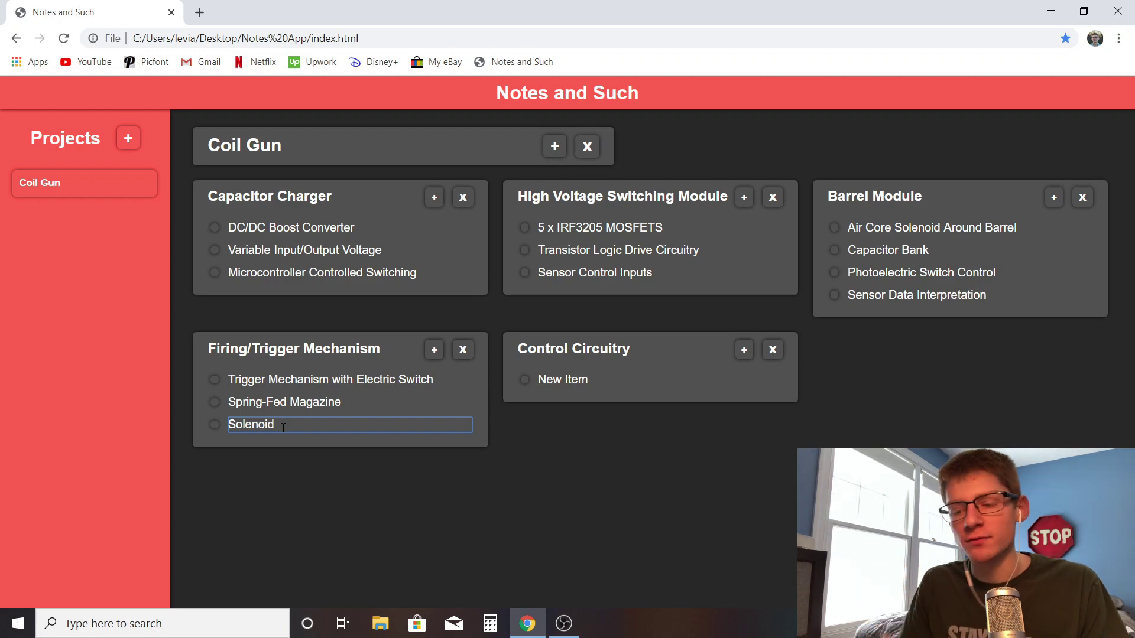
{"action": "type", "text": "Projectile Firer"}
{"action": "key", "text": "Return"}
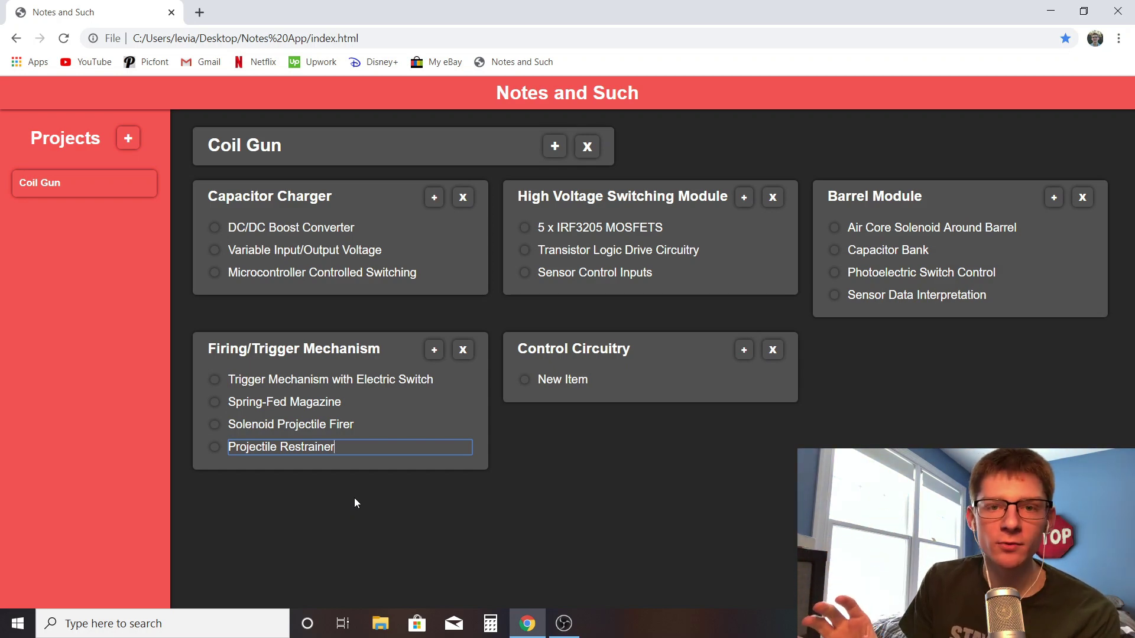
Save Projectile Restrainer as the fourth Firing/Trigger Mechanism item.
{"action": "key", "text": "Return"}
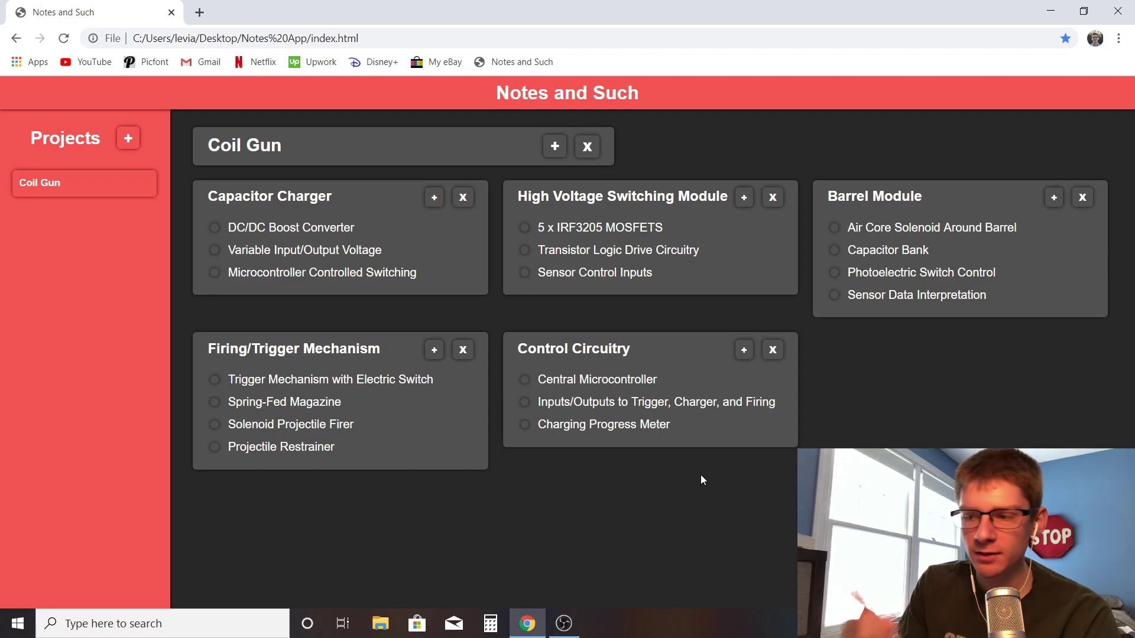
{"action": "left_click", "coordinate": [525, 229]}
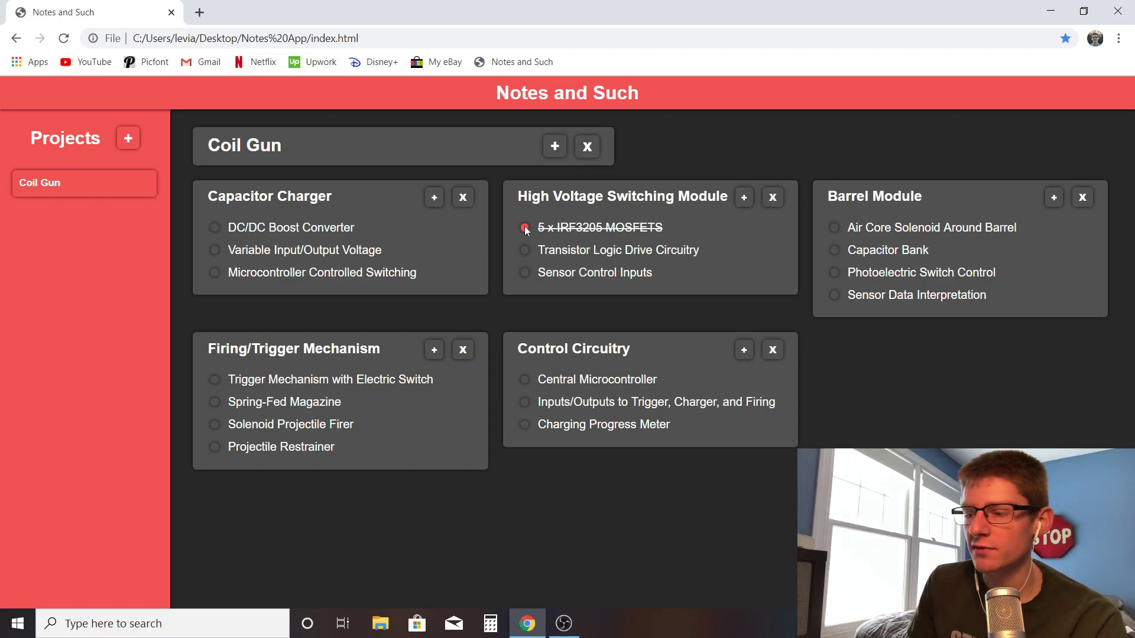
{"action": "left_click", "coordinate": [525, 250]}
{"action": "left_click", "coordinate": [525, 275]}
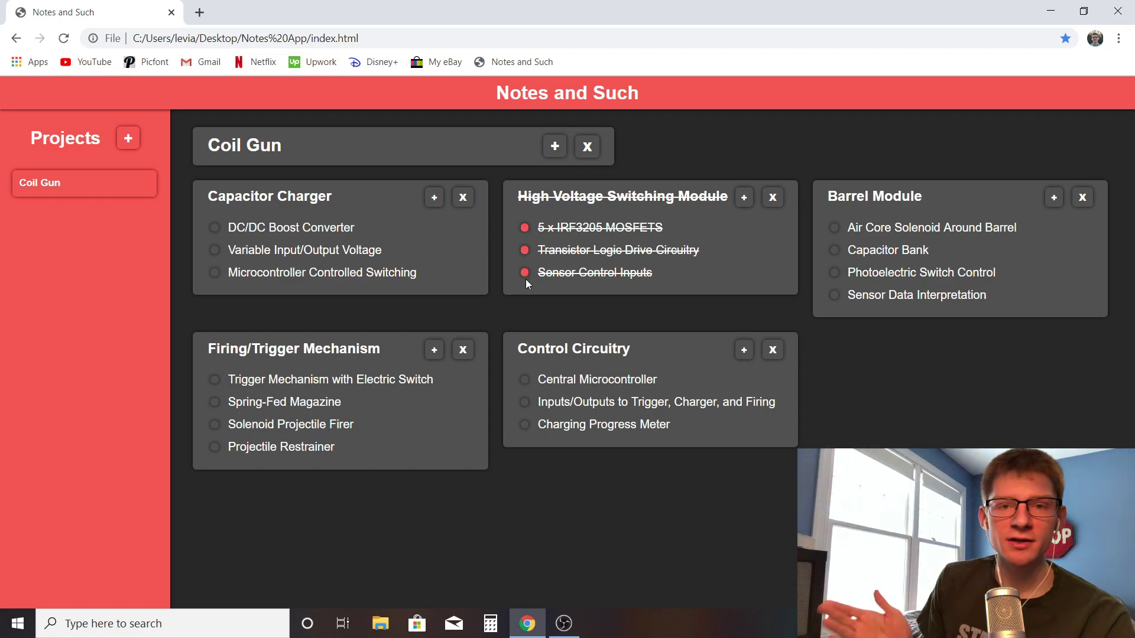
{"action": "left_click", "coordinate": [526, 279]}
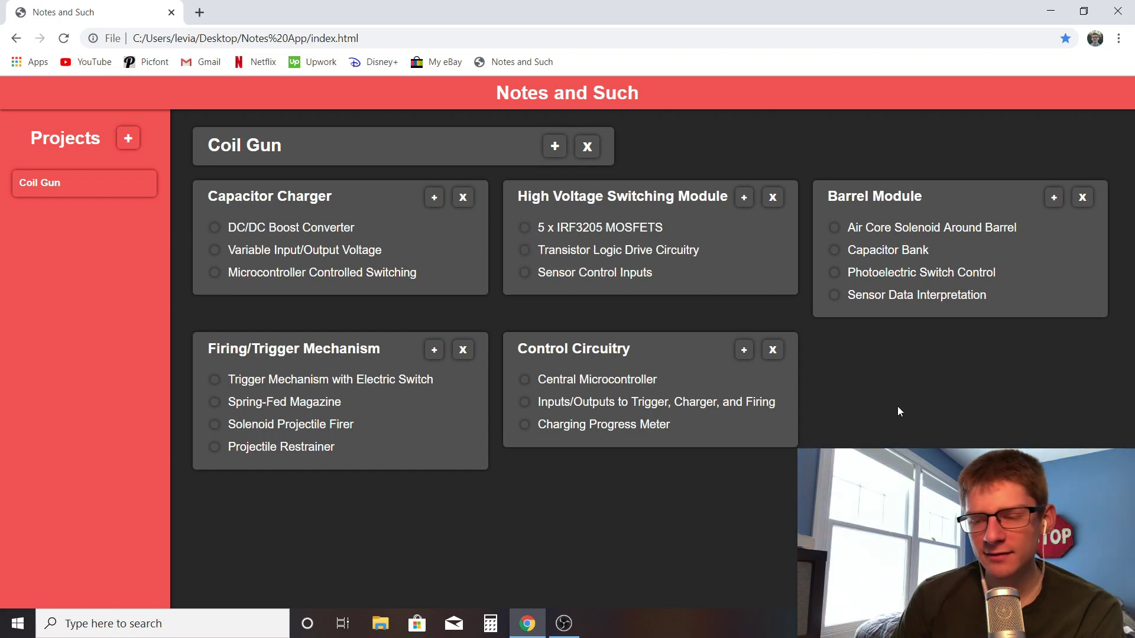